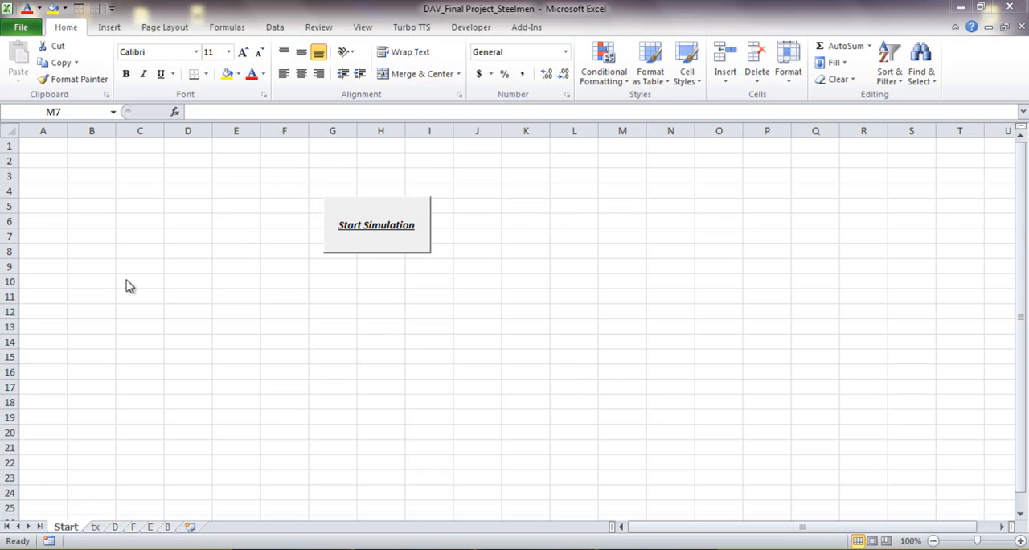
Step: Start the simulation and set the number of tasks to 4 with a start date of 01/10/2013
left_click(387, 229)
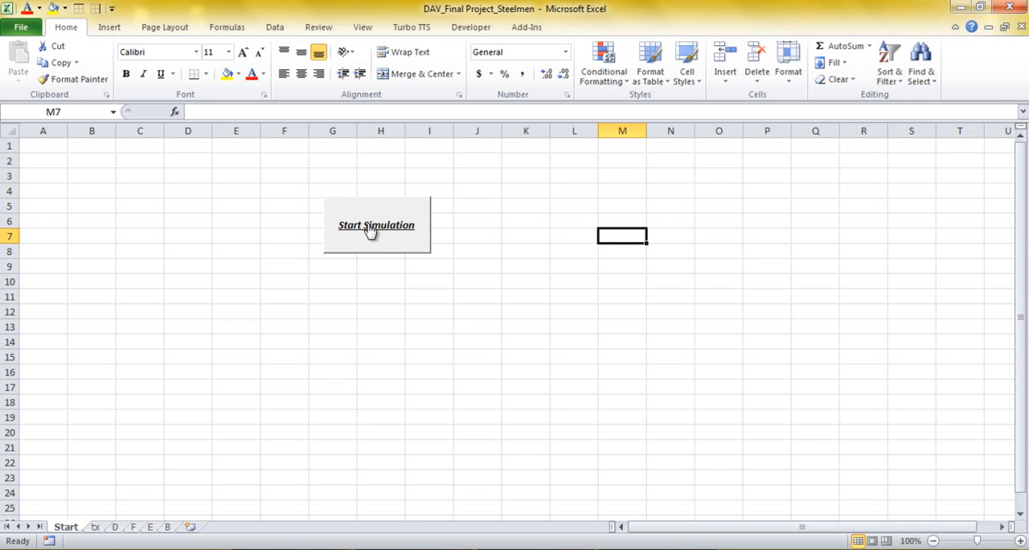
left_click(370, 230)
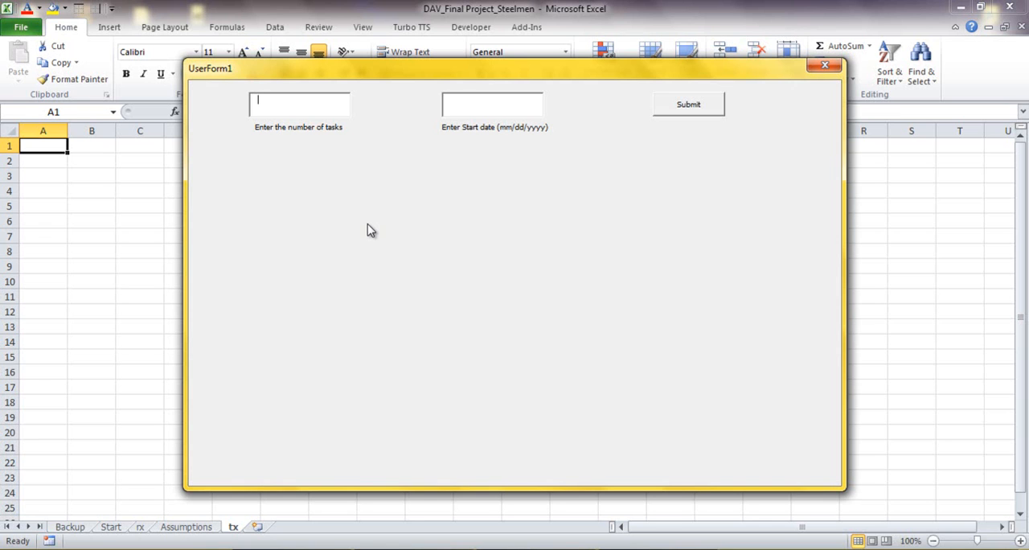
type("4")
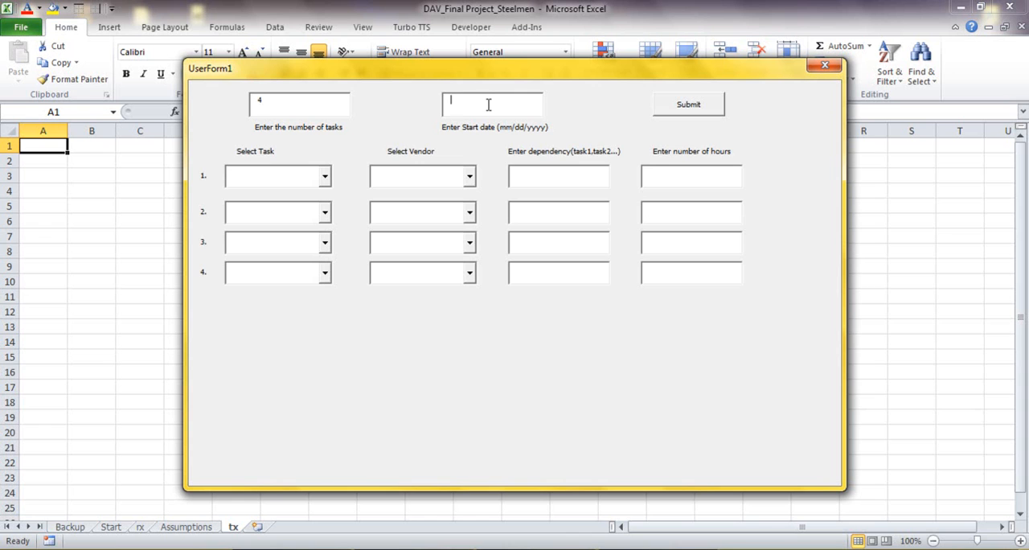
type("01/10/2013")
Step: Set up task 1 as Painting by vendor A with 30 hours, leaving its dependency empty
left_click(325, 178)
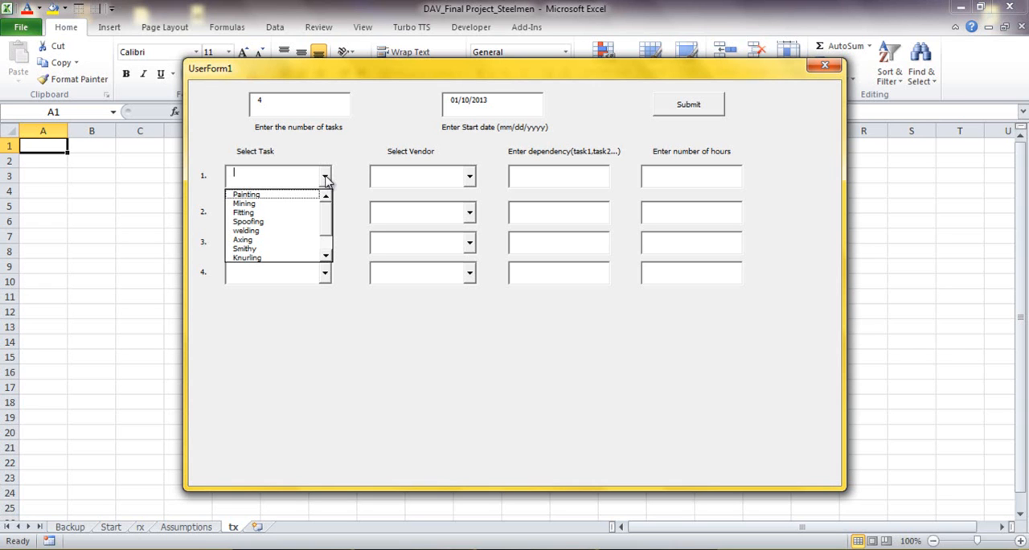
left_click(275, 195)
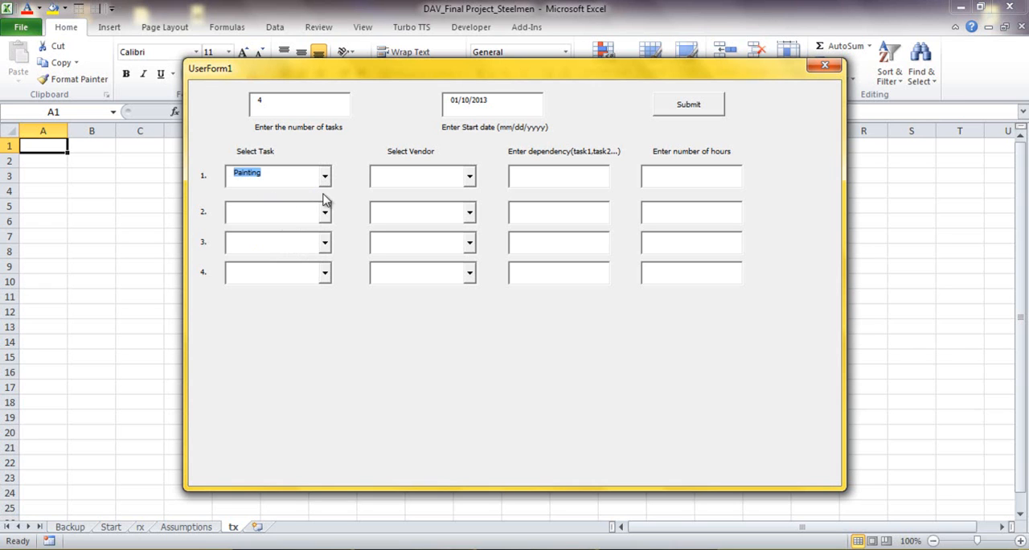
left_click(470, 177)
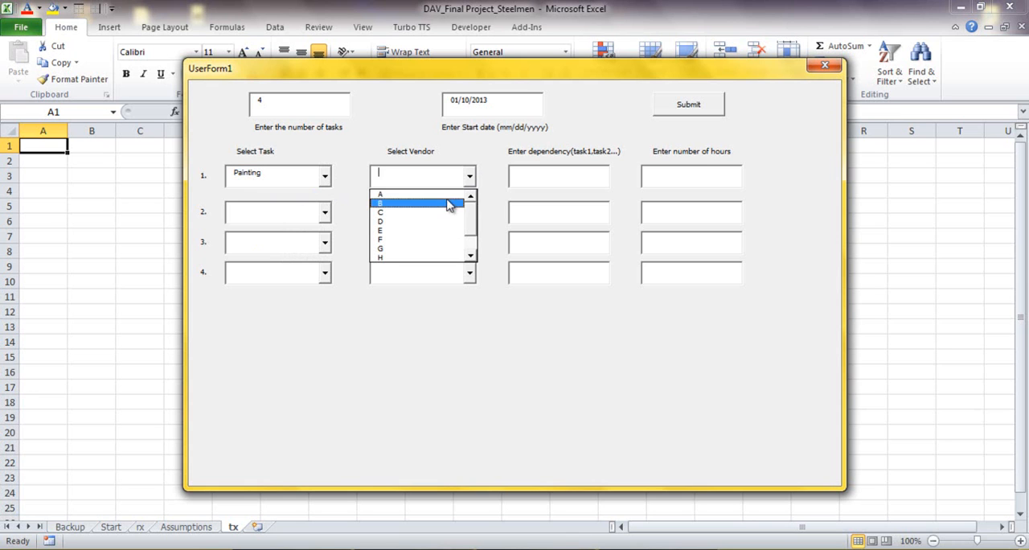
left_click(447, 197)
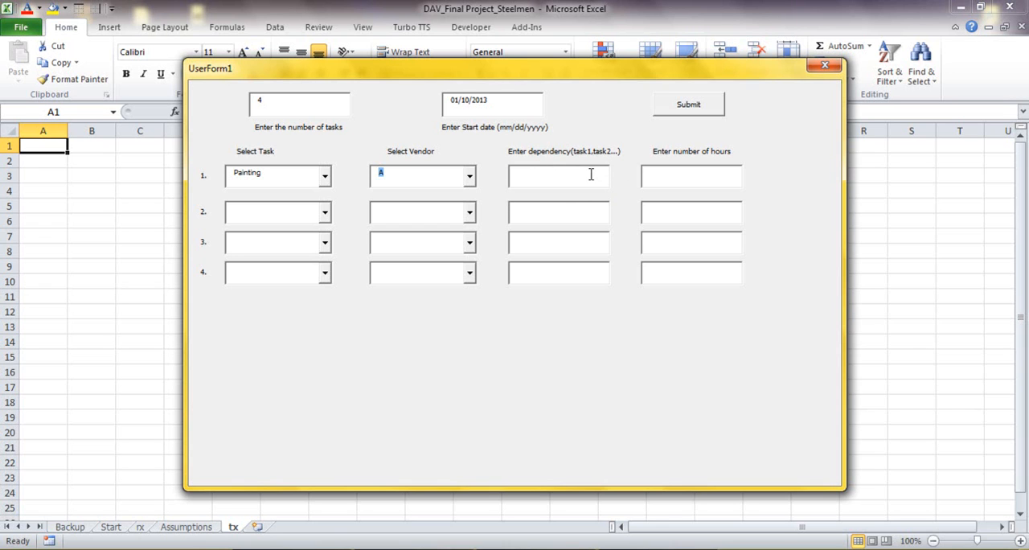
left_click(698, 183)
type("30")
Step: Set up task 2 as Fitting by vendor D, dependent on task 1, with 20 hours
left_click(325, 212)
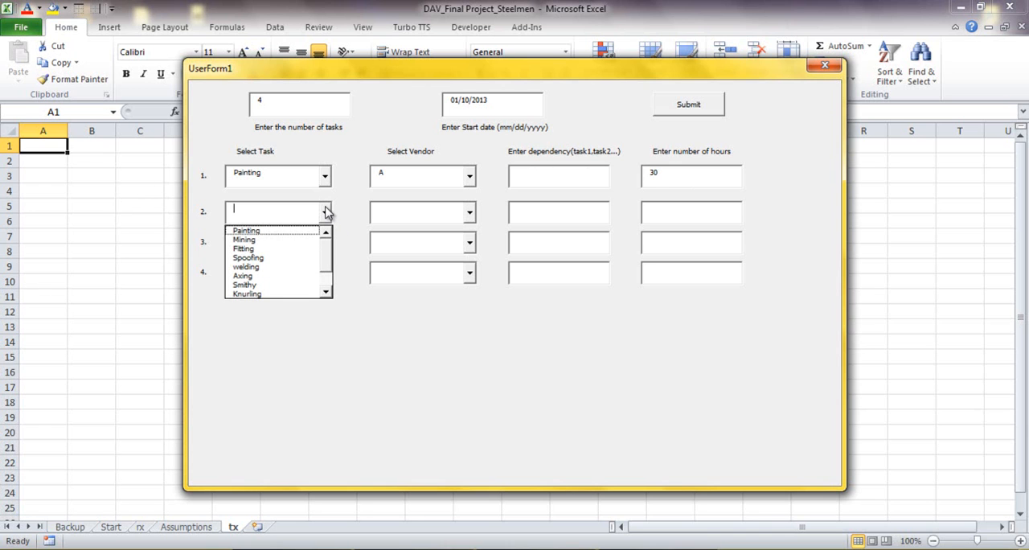
left_click(290, 254)
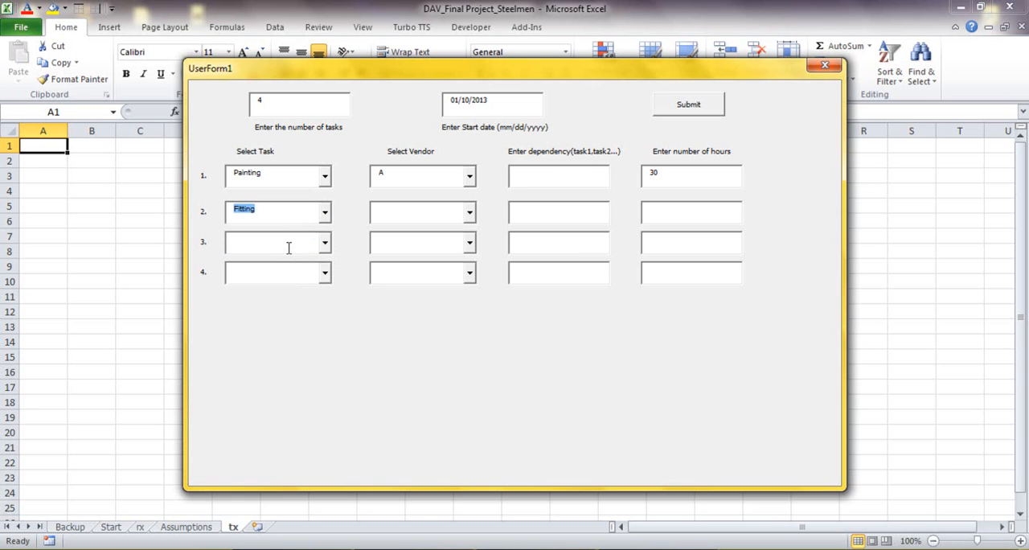
left_click(470, 213)
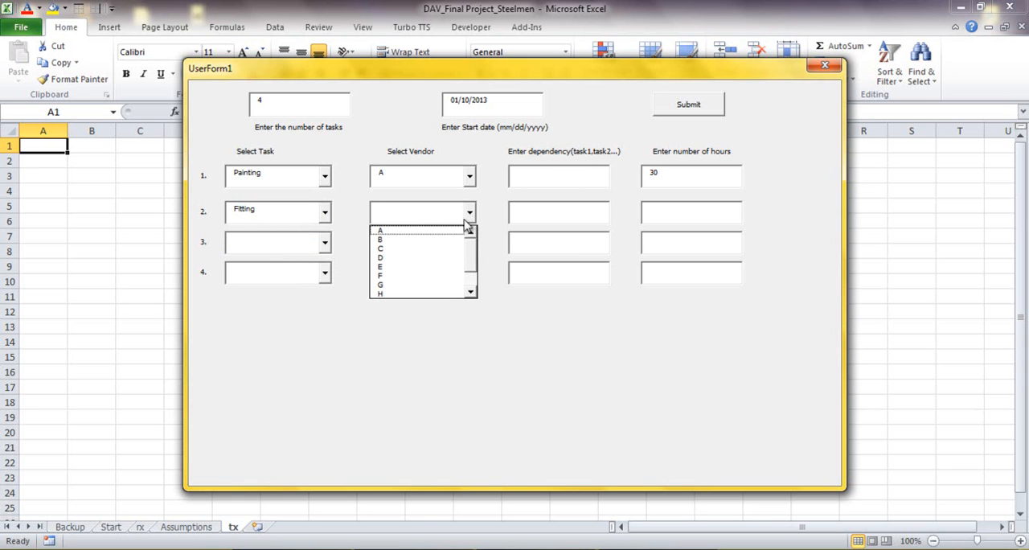
left_click(430, 257)
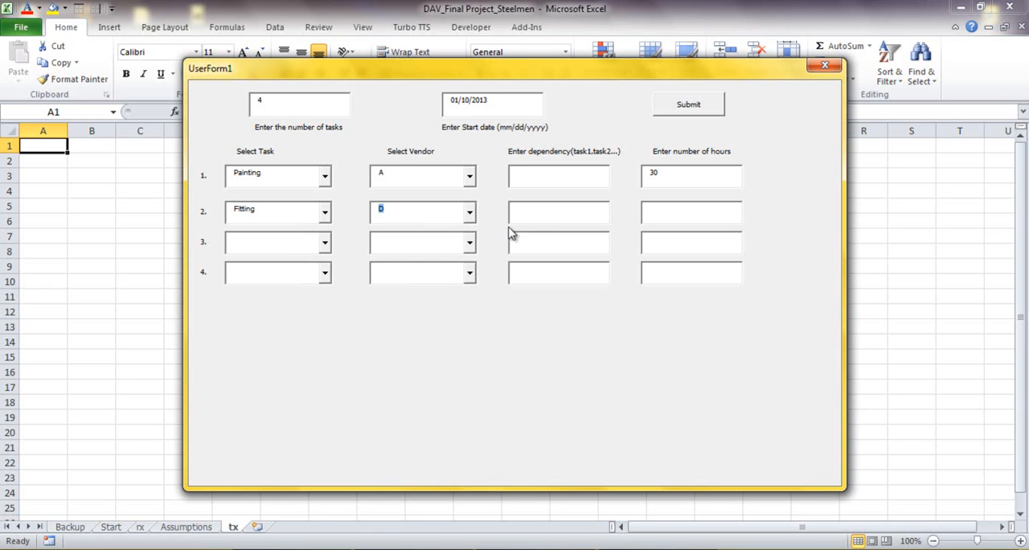
left_click(536, 217)
type("1")
left_click(673, 213)
type("20")
Step: Set up task 3 as welding by vendor E, dependent on task 2, with 12 hours
left_click(325, 245)
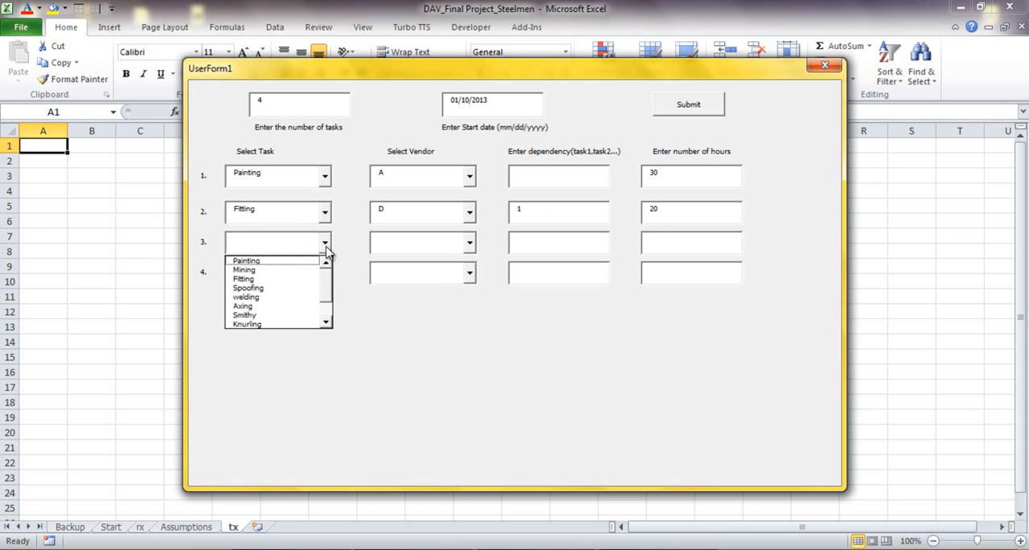
left_click(297, 303)
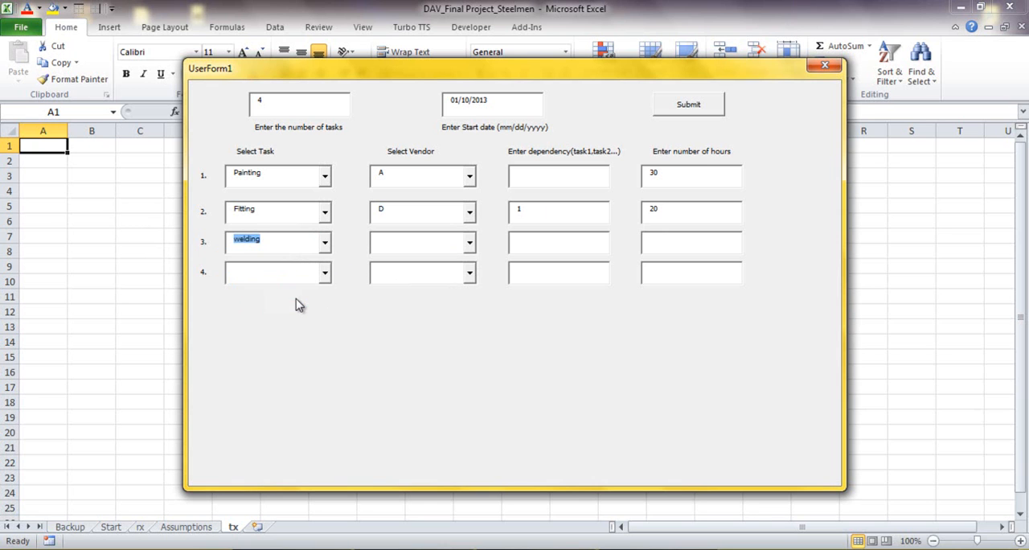
left_click(471, 243)
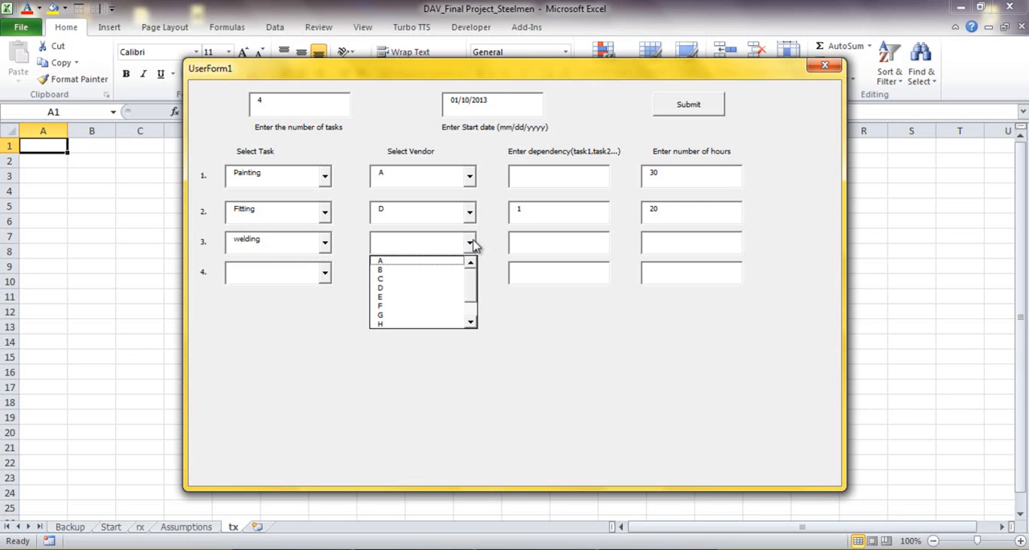
left_click(424, 299)
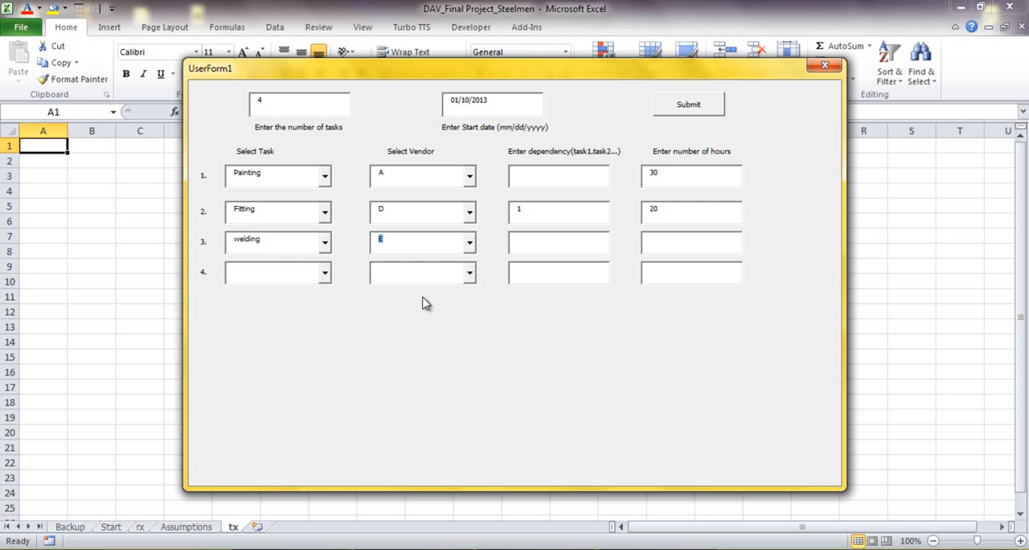
left_click(586, 244)
type("2")
left_click(703, 241)
type("10")
key("BackSpace")
type("2")
Step: Set up task 4 as Knurling by vendor D, dependent on task 2, with 23 hours
left_click(325, 273)
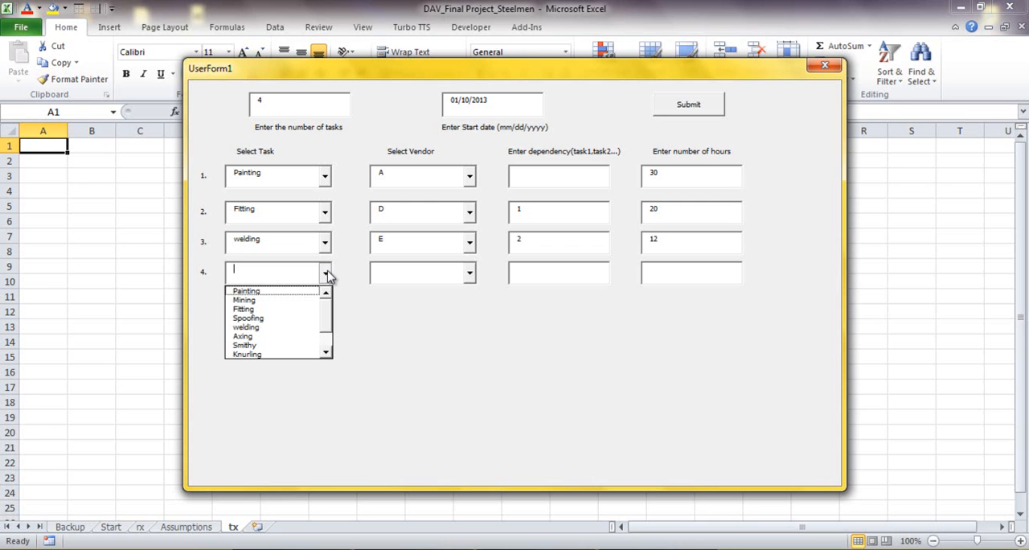
left_click(282, 355)
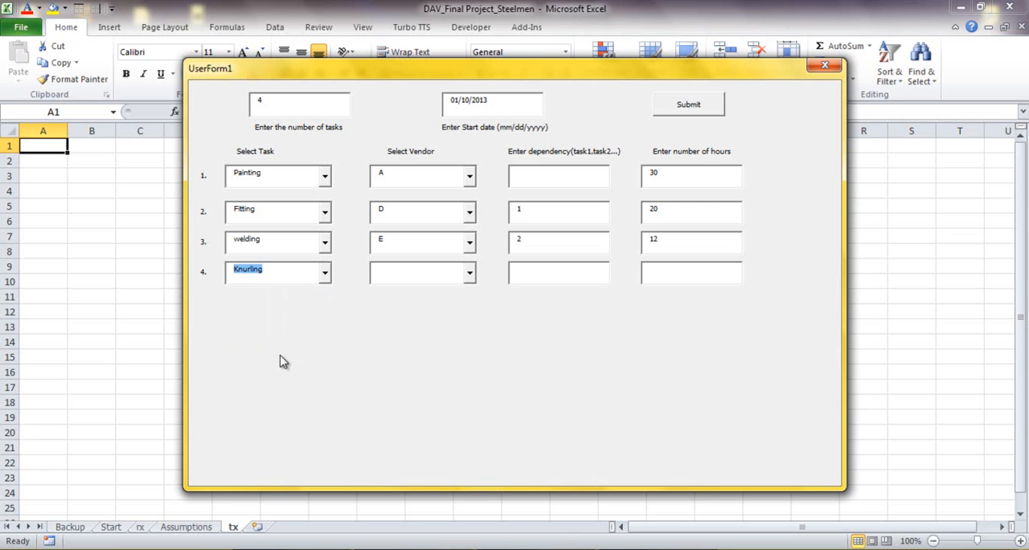
left_click(470, 273)
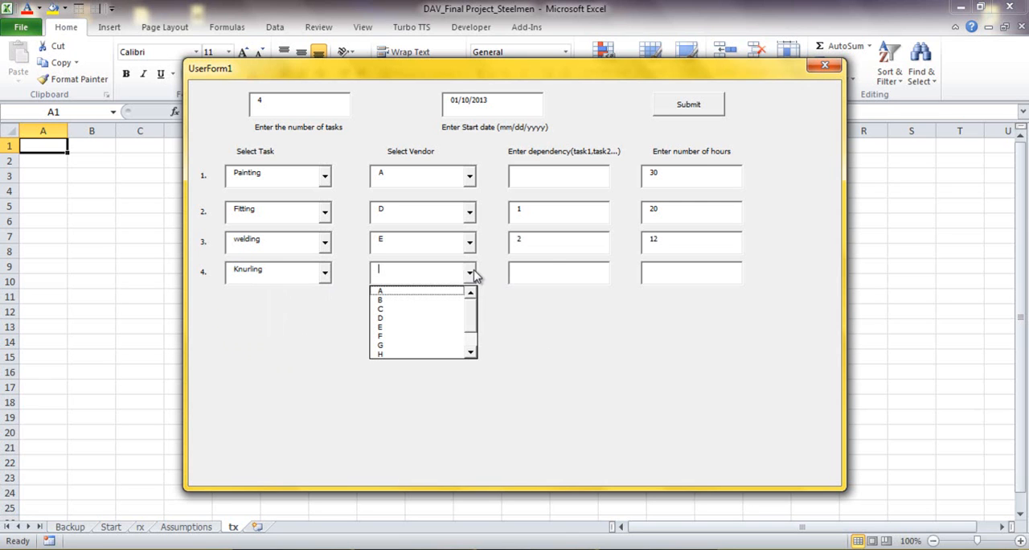
left_click(430, 325)
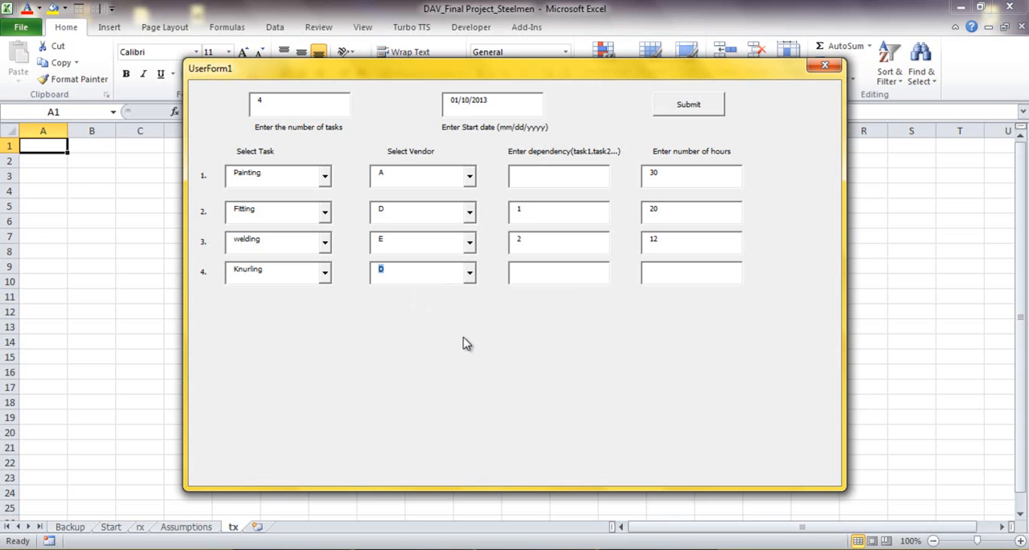
left_click(577, 273)
type("2")
type("2")
type("3")
left_click(540, 269)
type(",3")
key("BackSpace")
key("BackSpace")
Step: Submit the completed task form to generate the schedule chart, and clear the highlight from the Knurling bar
left_click(688, 105)
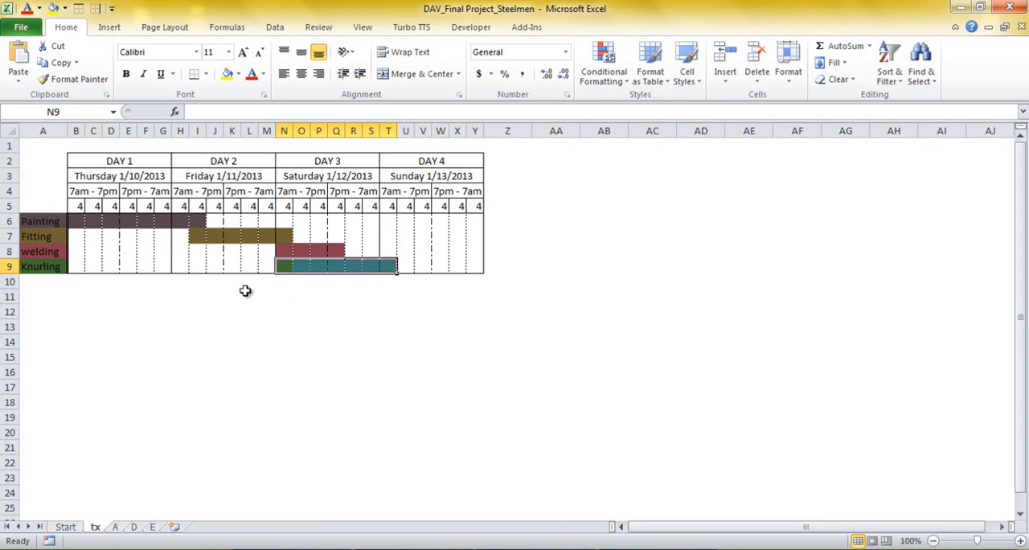
left_click(197, 327)
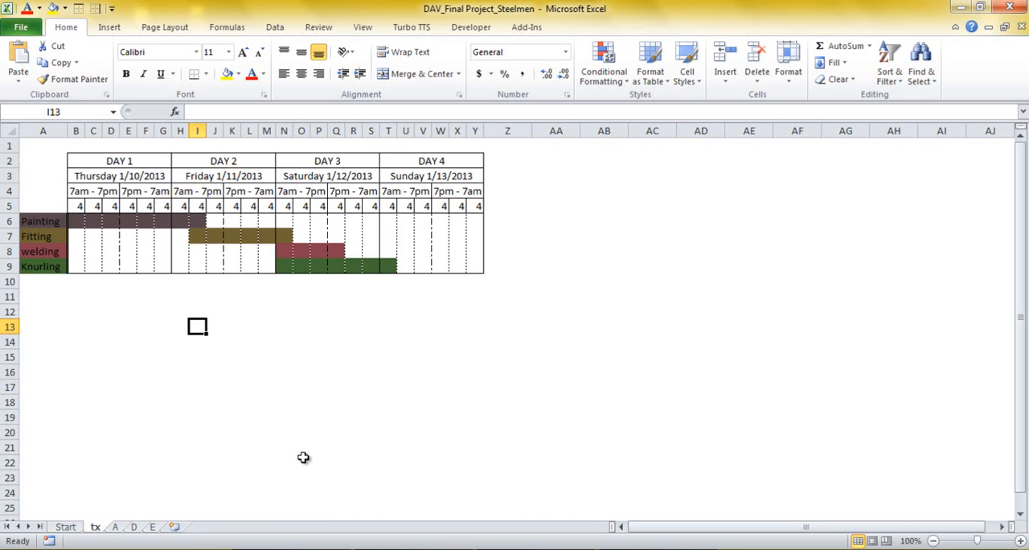
Step: Examine the individual schedules on vendor sheets A, D and E, comparing each with the combined schedule on sheet tx
left_click(117, 528)
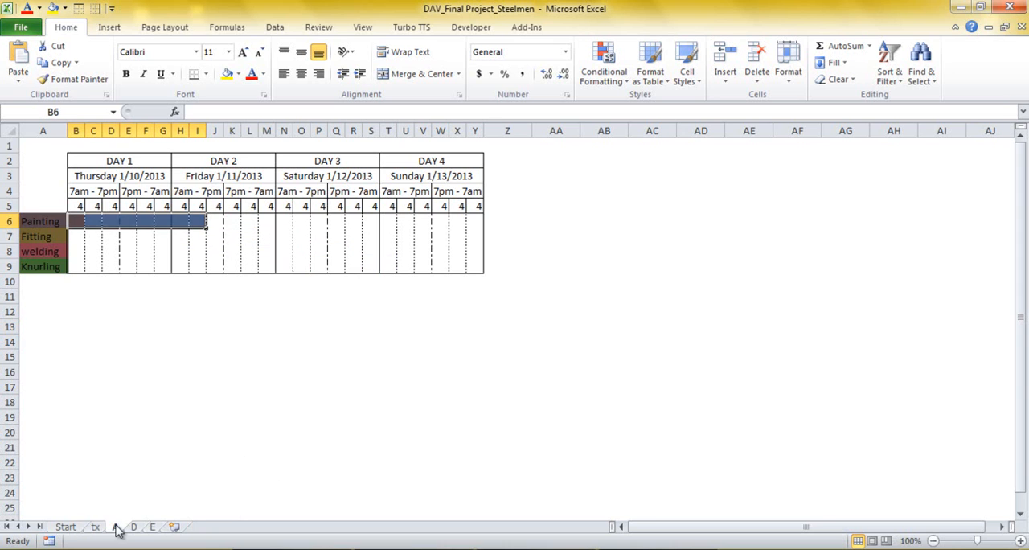
left_click(390, 386)
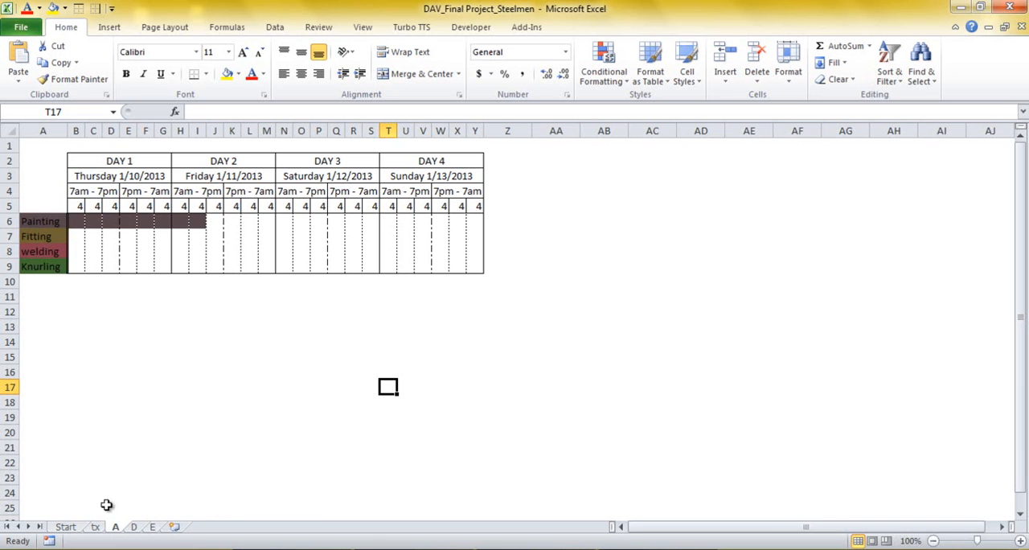
left_click(99, 528)
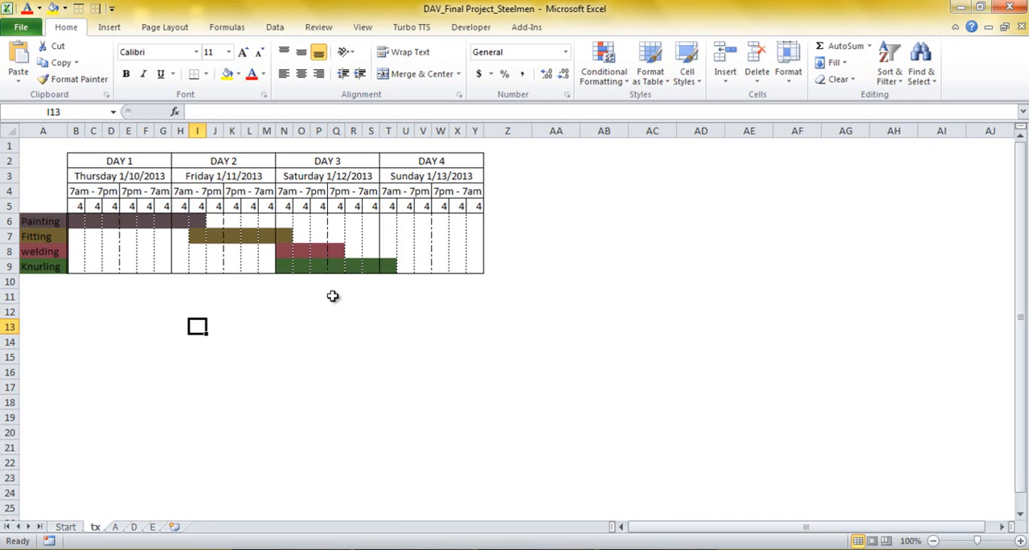
left_click(134, 527)
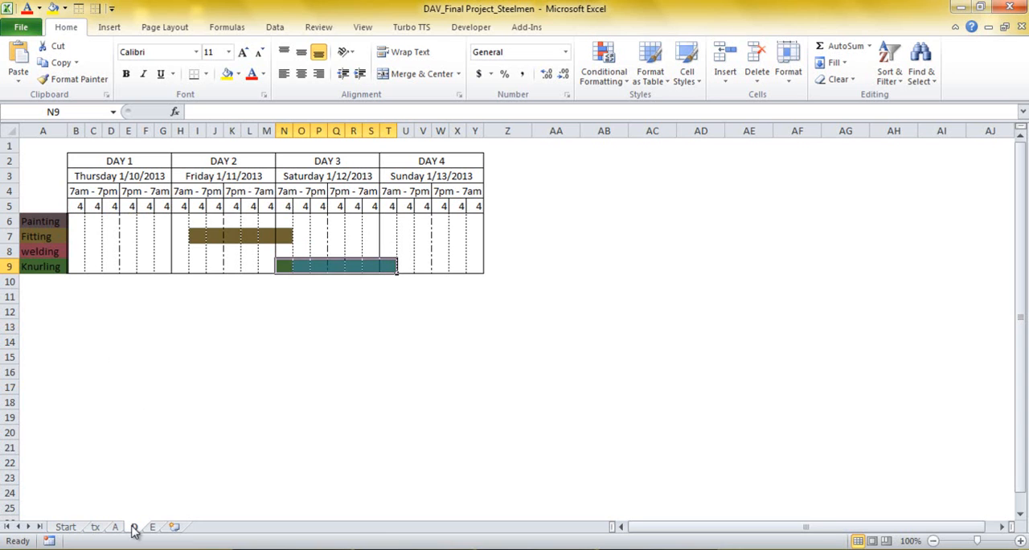
left_click(457, 297)
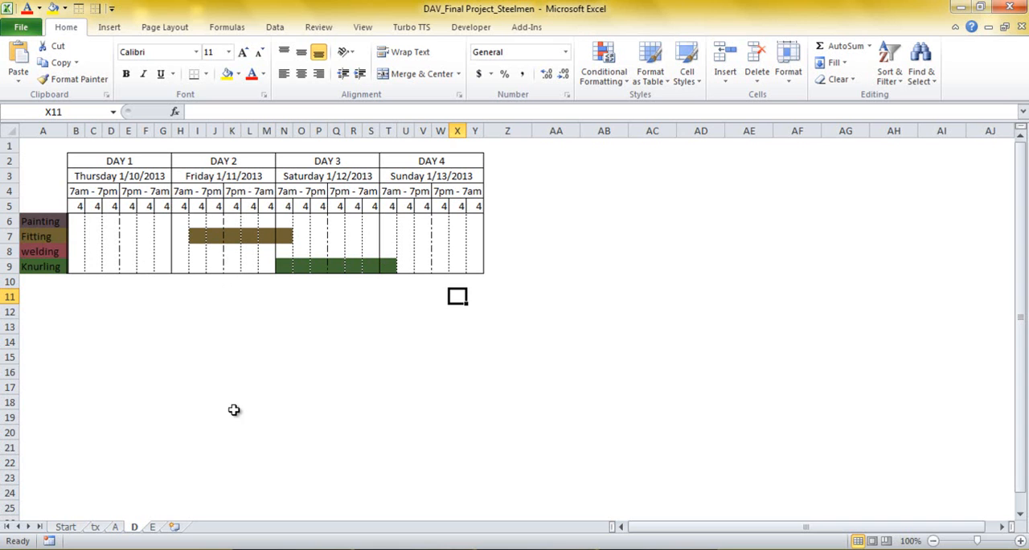
left_click(95, 527)
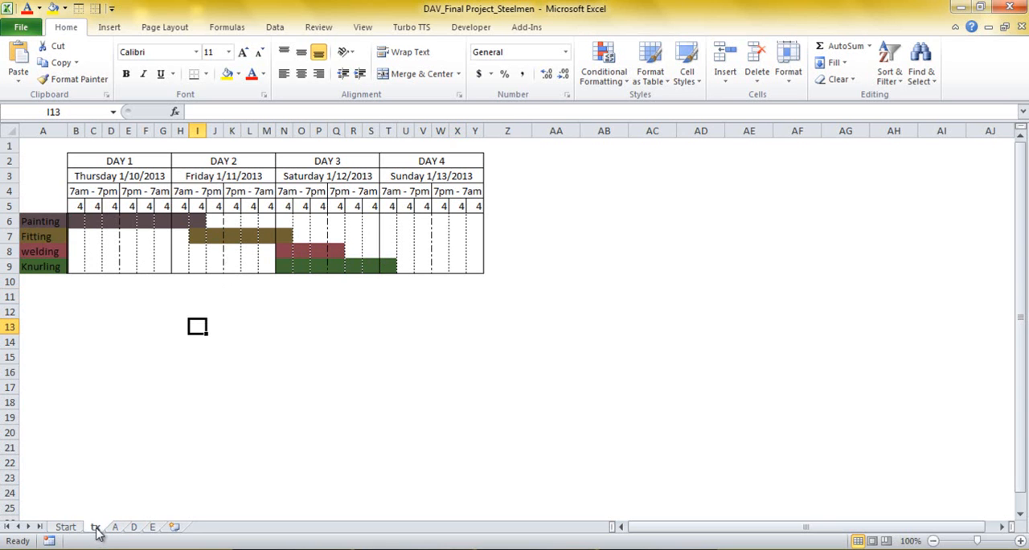
left_click(301, 431)
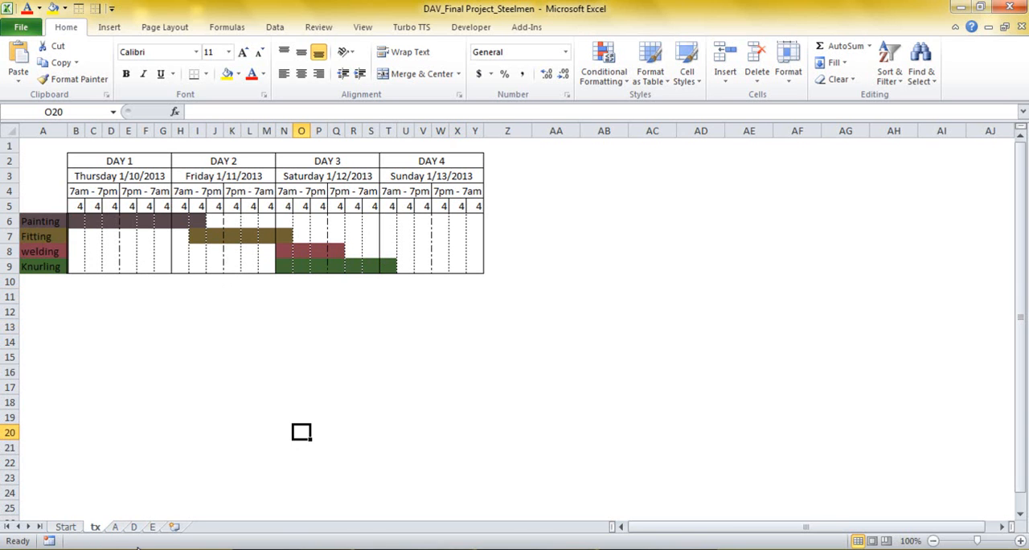
left_click(153, 527)
left_click(320, 434)
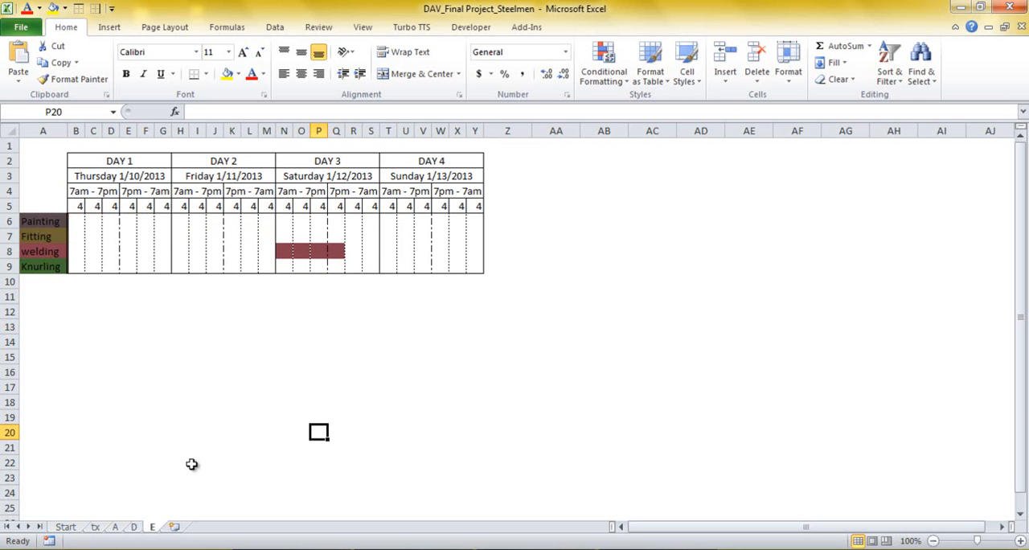
left_click(96, 527)
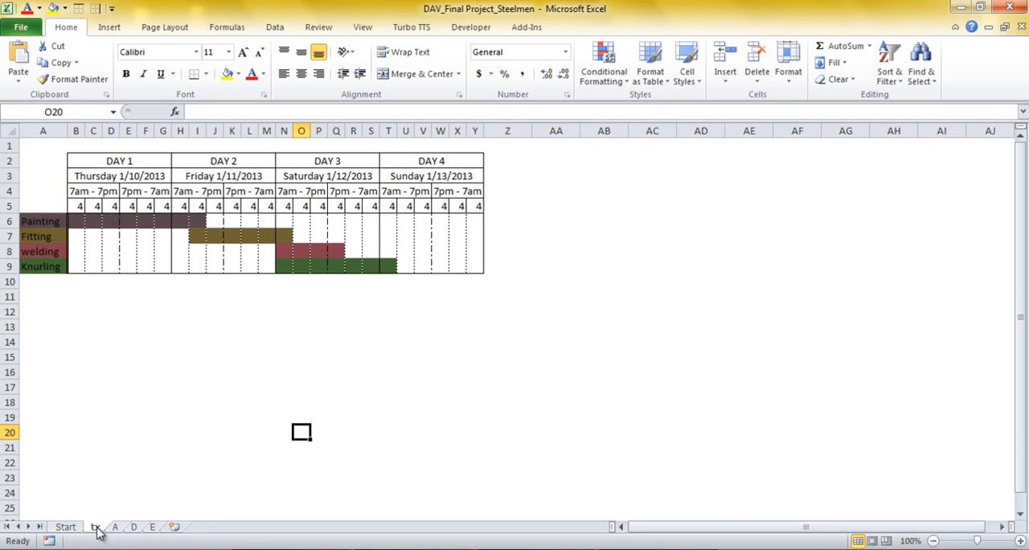